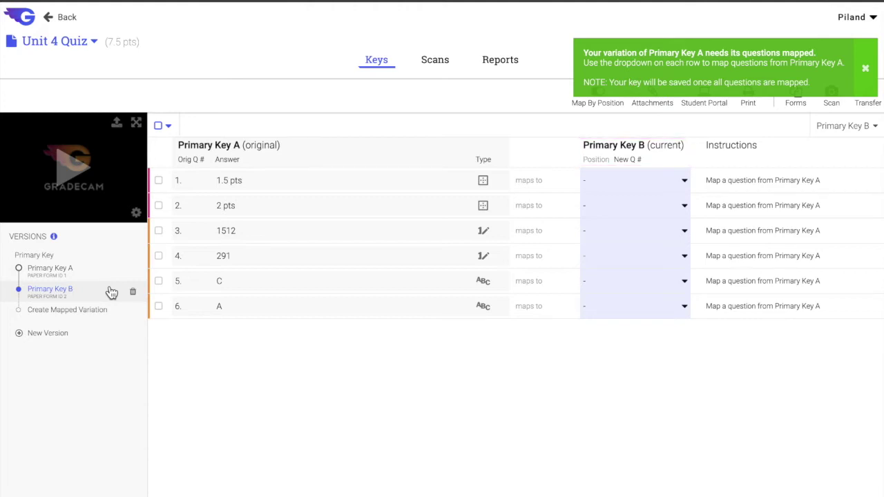
Map Primary Key A's questions 1, 2 and 3 to positions 3, 4 and 5 of Primary Key B.
click(612, 183)
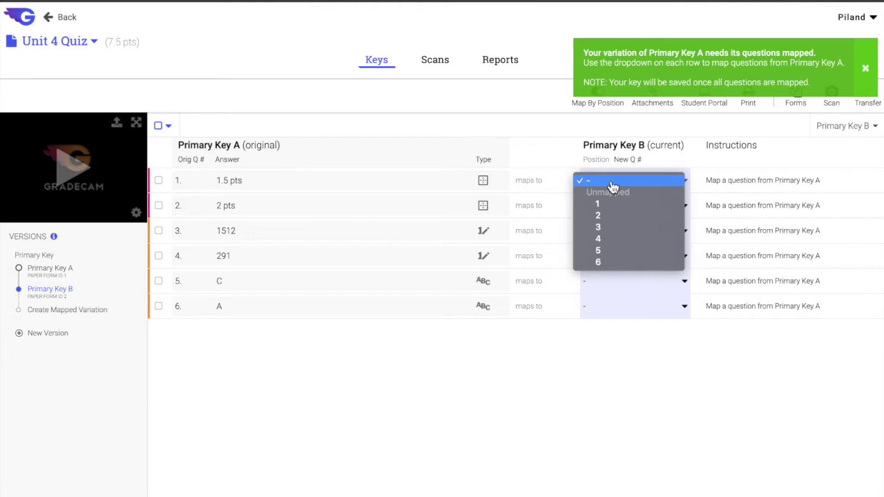
click(614, 233)
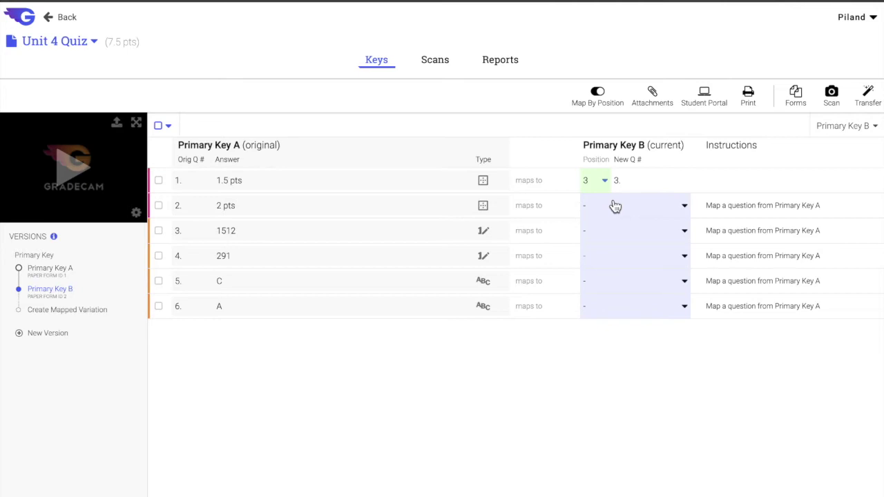
click(615, 207)
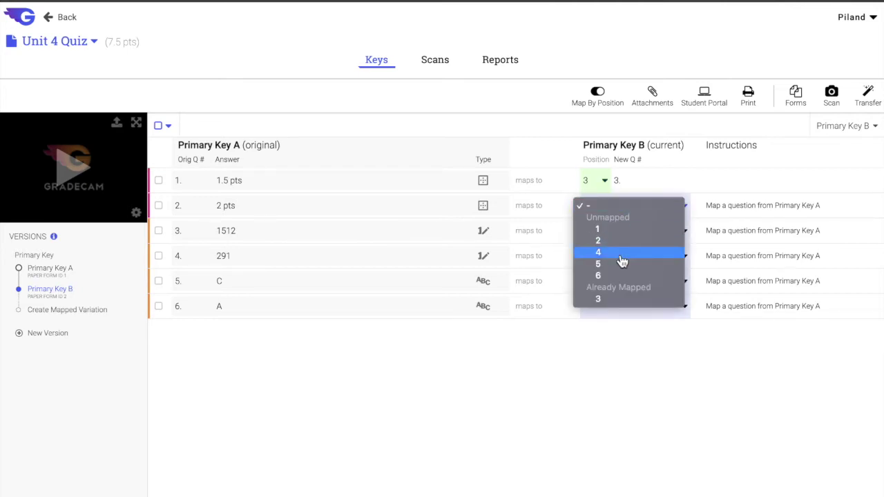
click(622, 252)
click(622, 233)
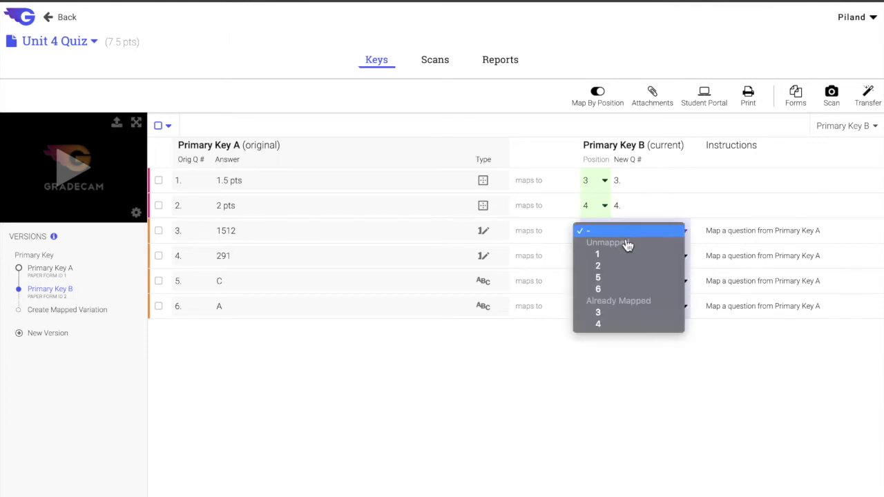
click(647, 277)
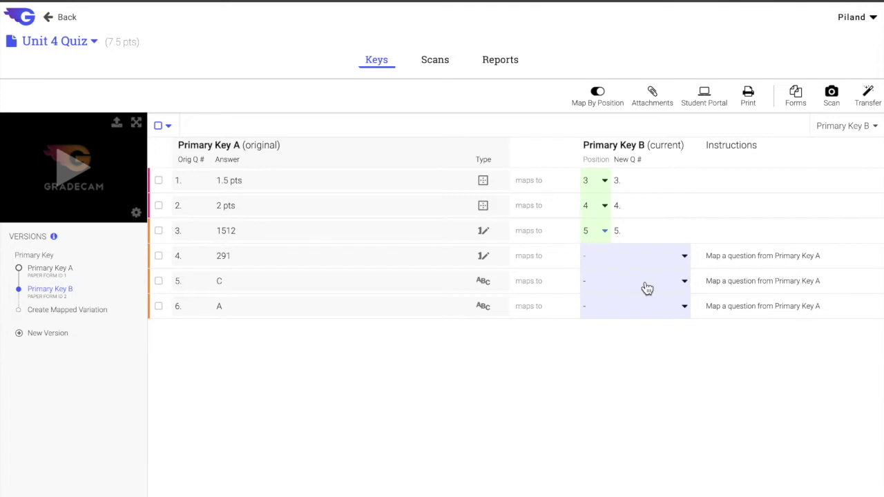
Map Primary Key A's question 4 to position 6 of Primary Key B, correcting the duplicate choice of position 4.
click(643, 257)
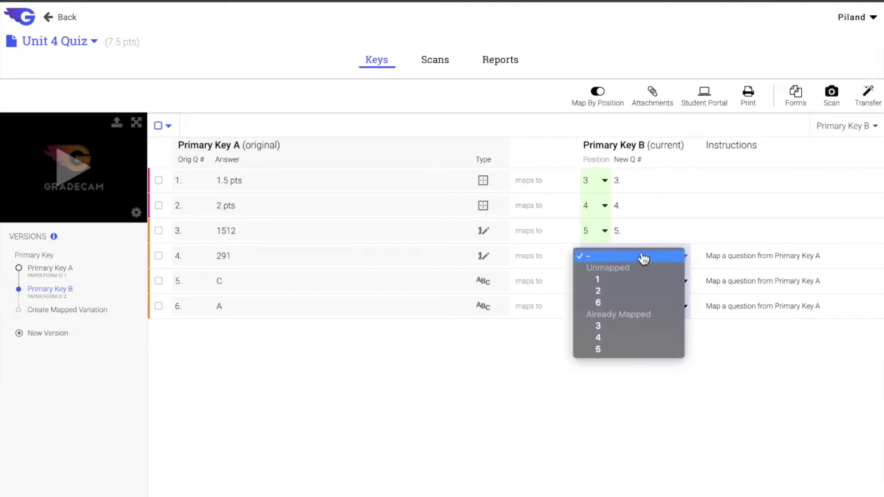
click(647, 338)
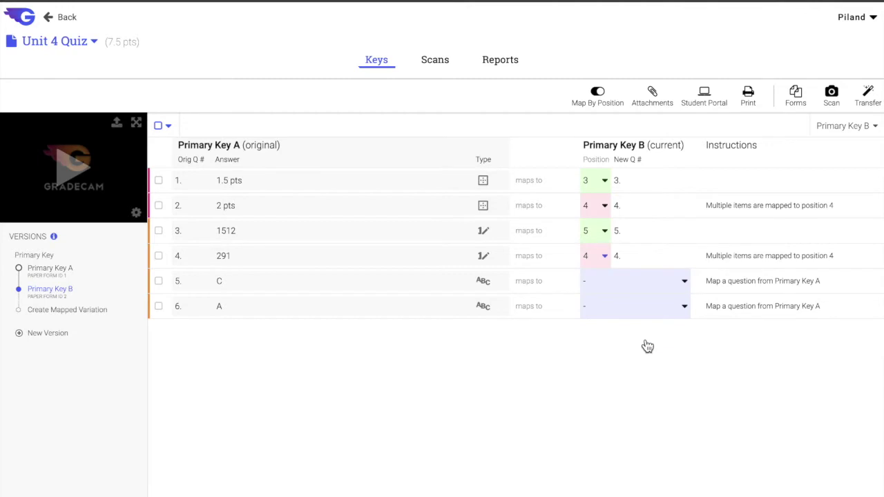
click(600, 263)
click(603, 231)
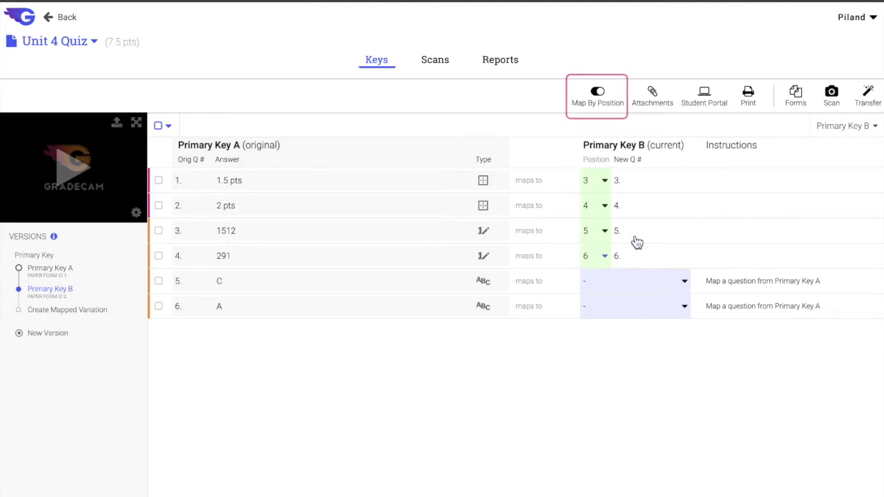
Turn off Map By Position and map Primary Key B's new questions 1 and 2 from original questions 5 and 6.
click(599, 97)
click(599, 97)
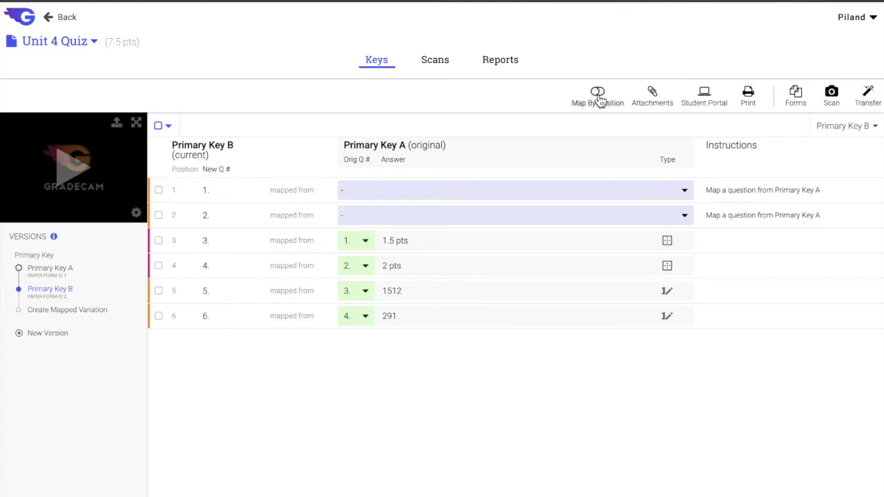
click(556, 196)
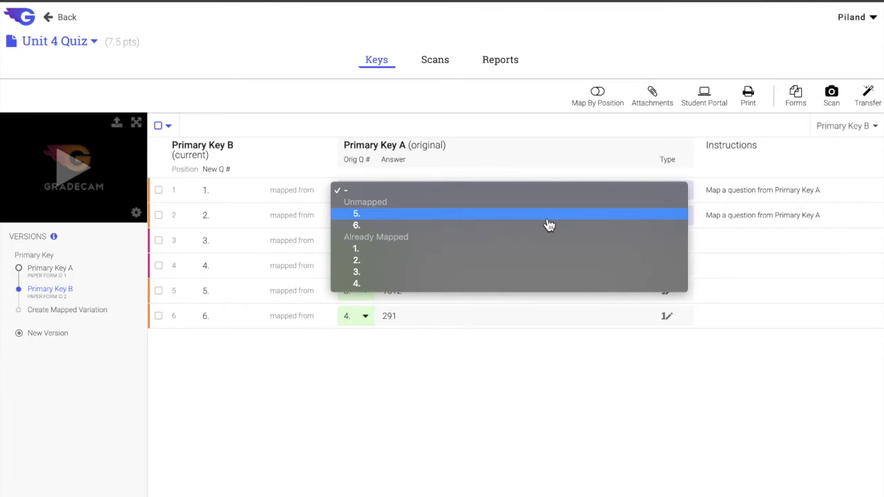
click(548, 217)
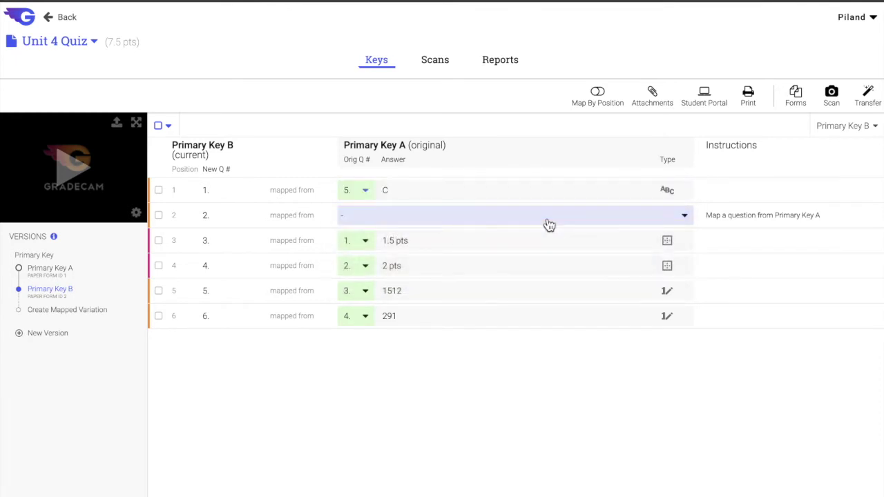
click(508, 225)
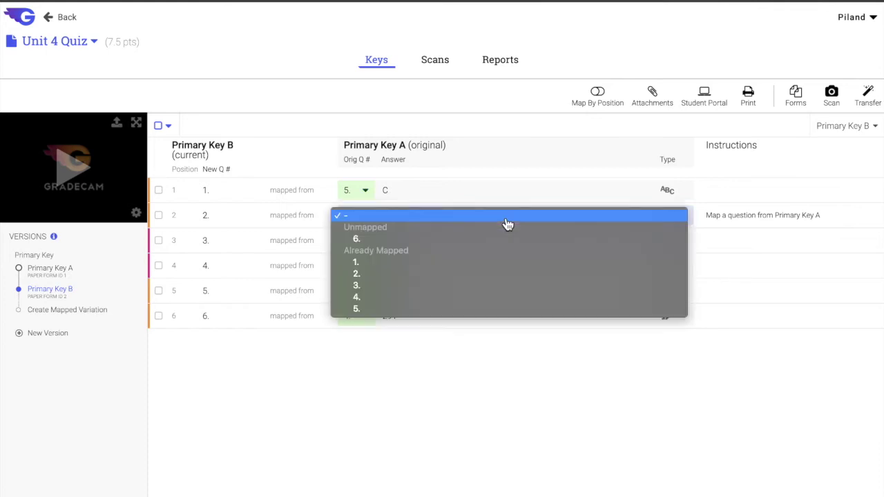
click(478, 239)
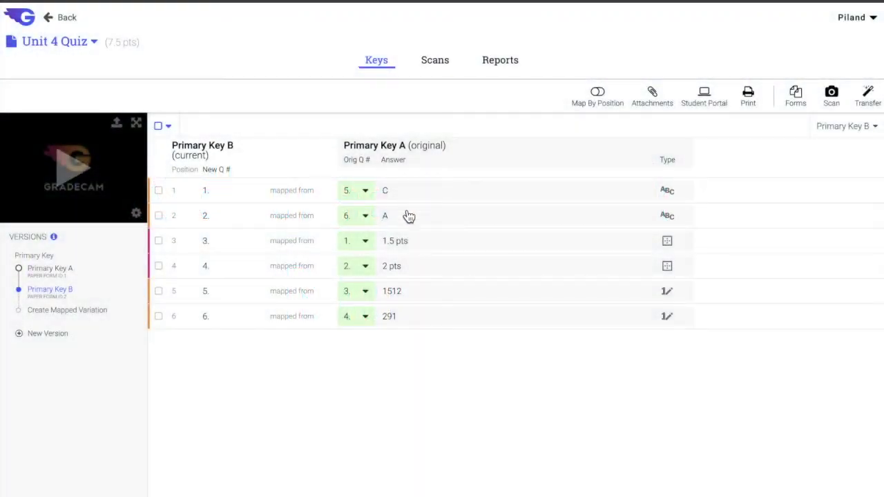
Change the new question number at position 5 of Primary Key B to 5a and advance to the following question.
click(158, 293)
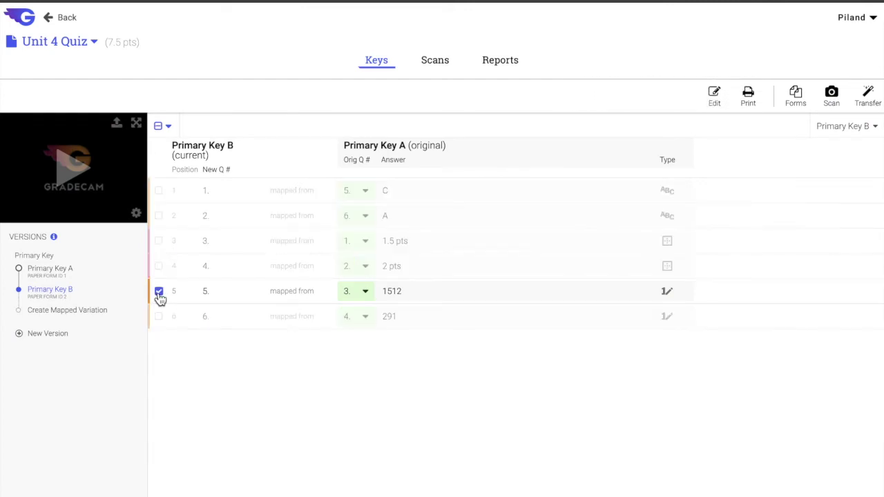
click(716, 95)
click(608, 222)
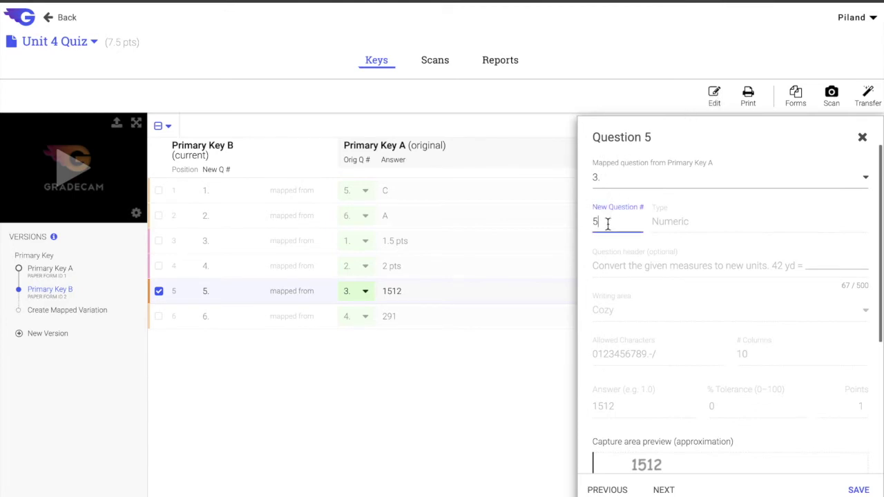
text(a)
click(663, 489)
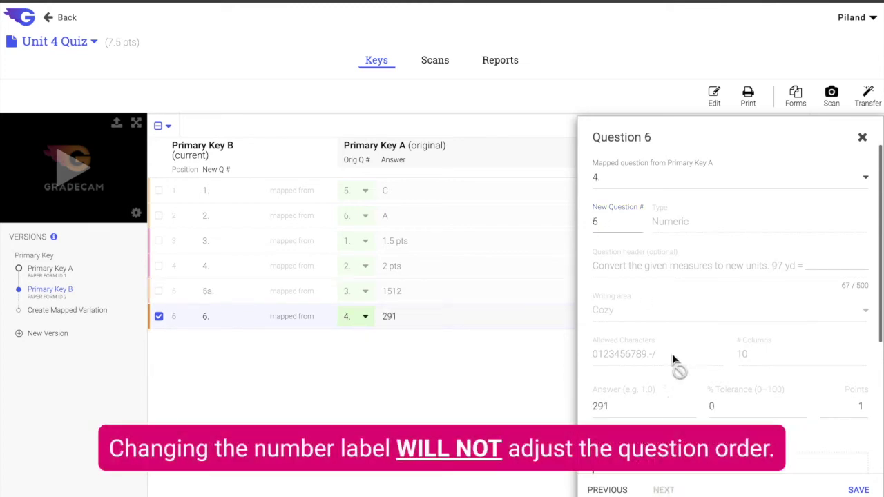
Change the new question number at position 6 to 5b, save it, and close the question editor with the row deselected.
double_click(618, 224)
text(5b)
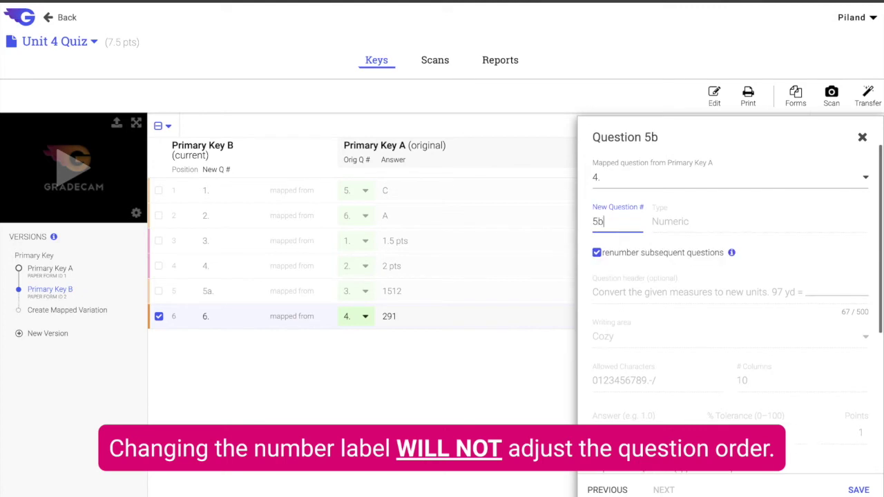
click(859, 490)
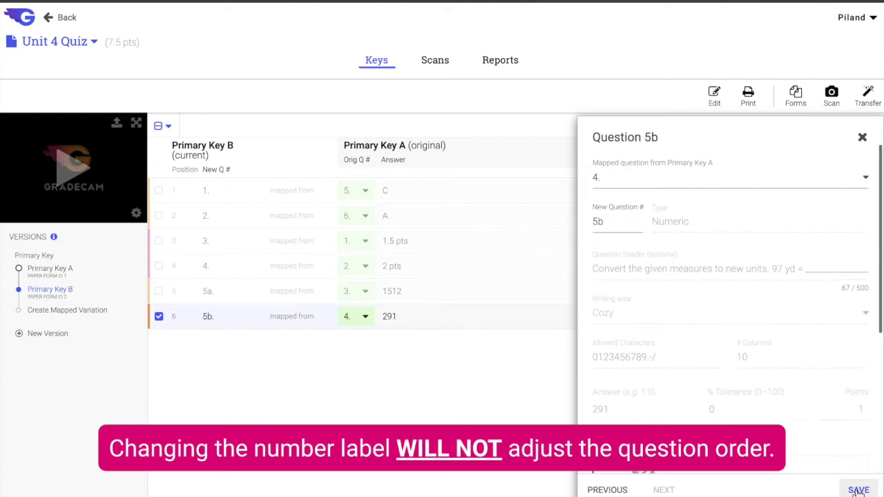
click(862, 137)
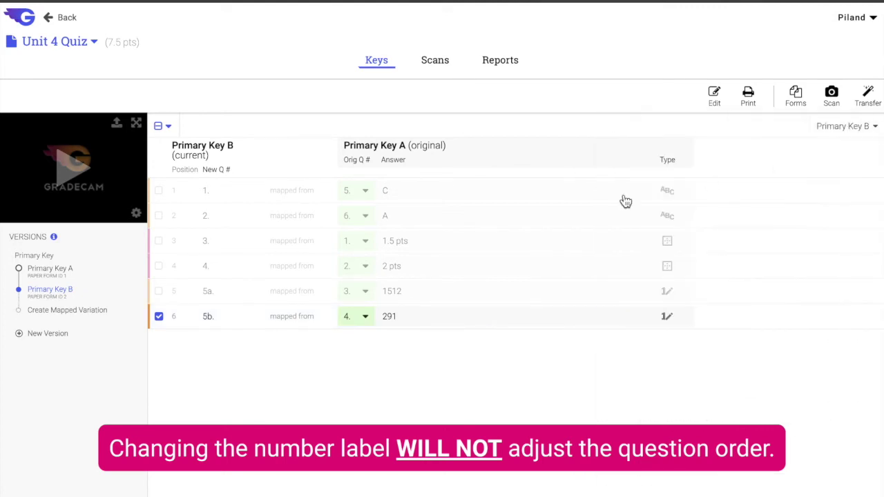
click(159, 316)
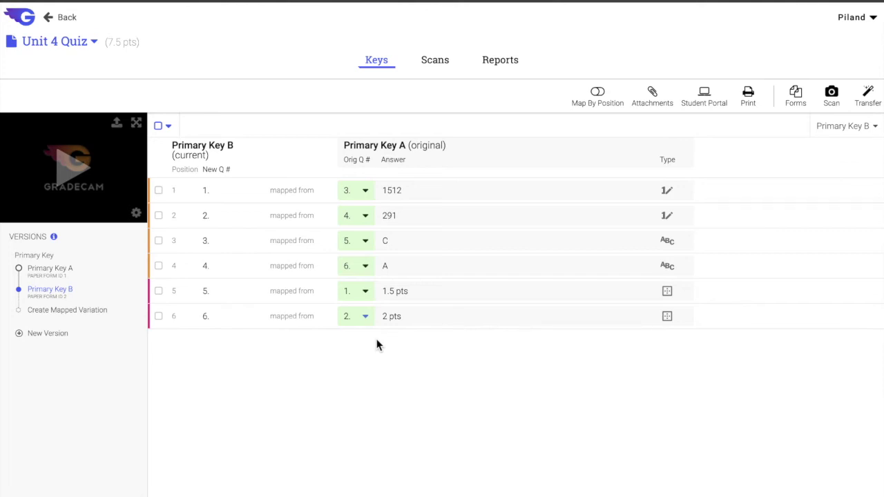
Rename the Primary Key version to Assessment and save the name.
mouse_move(136, 257)
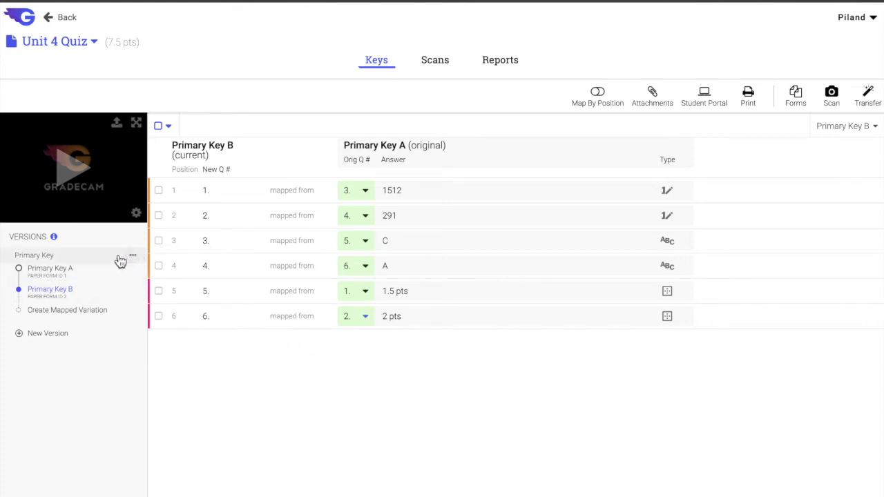
click(134, 258)
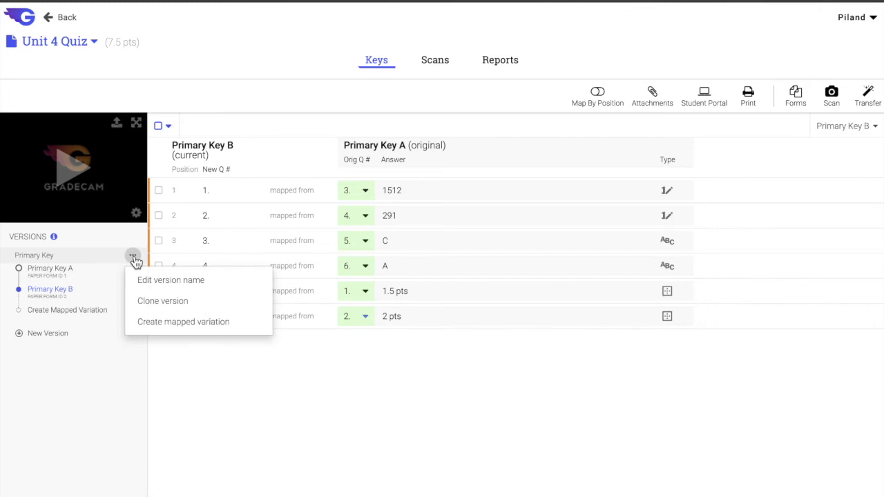
click(166, 285)
triple_click(377, 80)
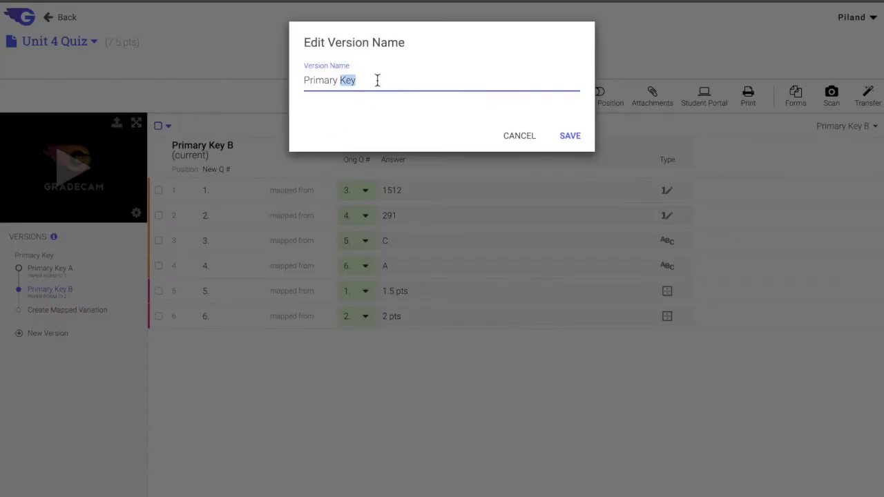
text(Assessment)
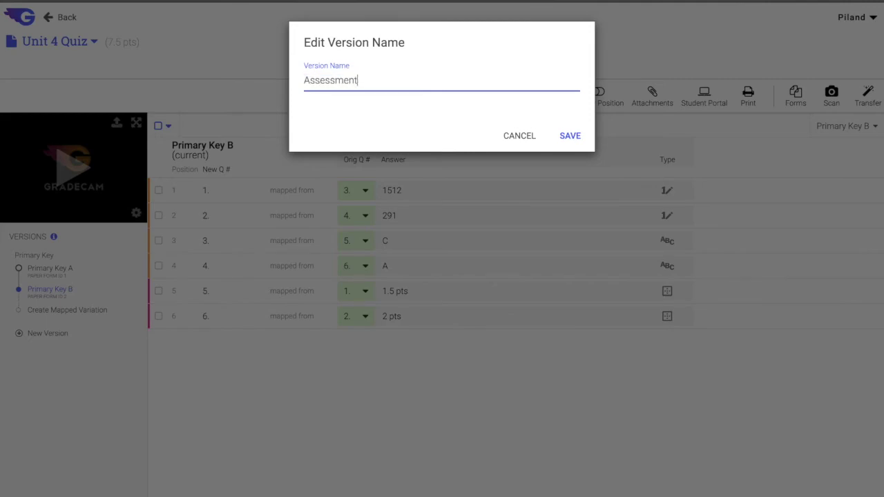
click(565, 137)
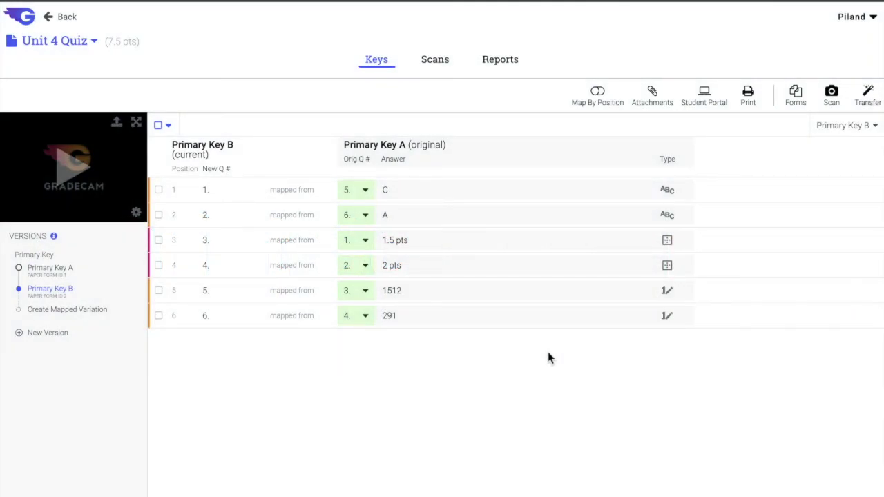
Open form printing for Unit 4 Quiz and show its answer key version choices.
click(794, 95)
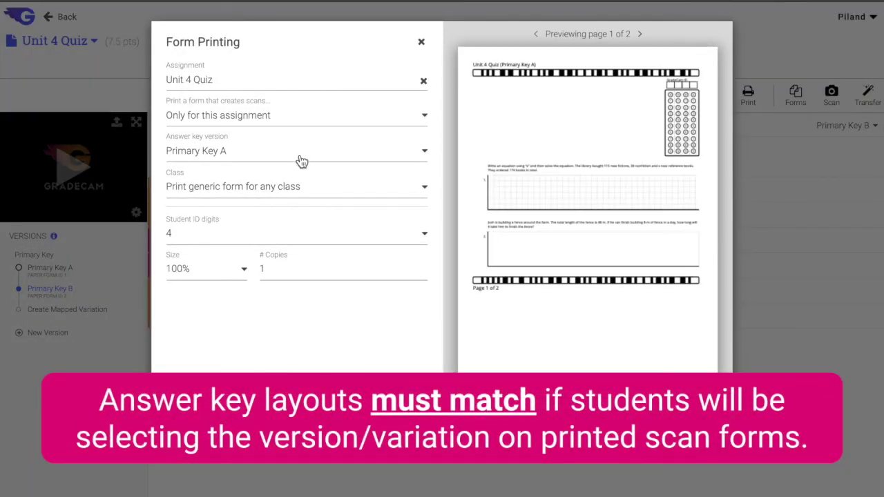
click(302, 161)
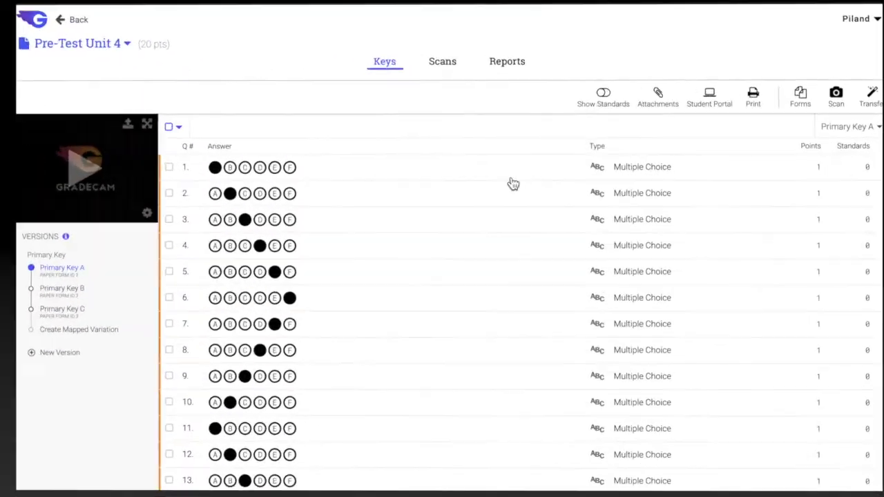
Preview the Pre-Test Unit 4 forms for Primary Key A, B and C, and set the answer key version to Student will bubble version.
click(800, 96)
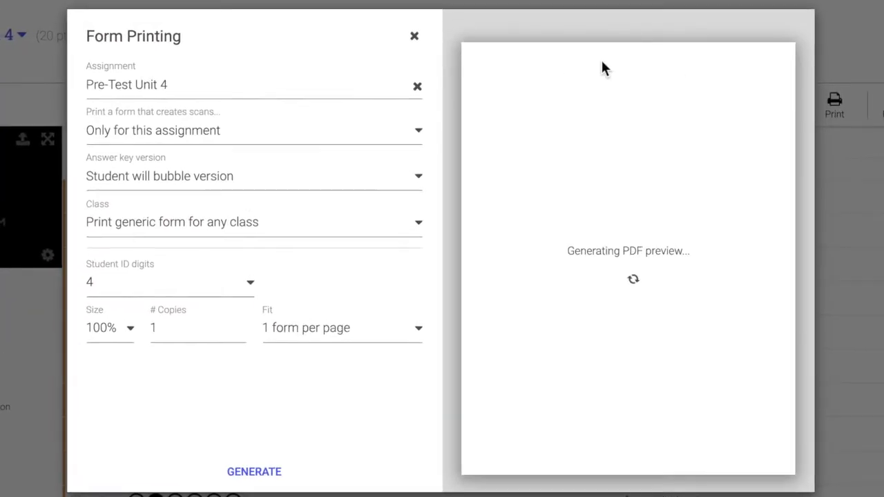
click(258, 198)
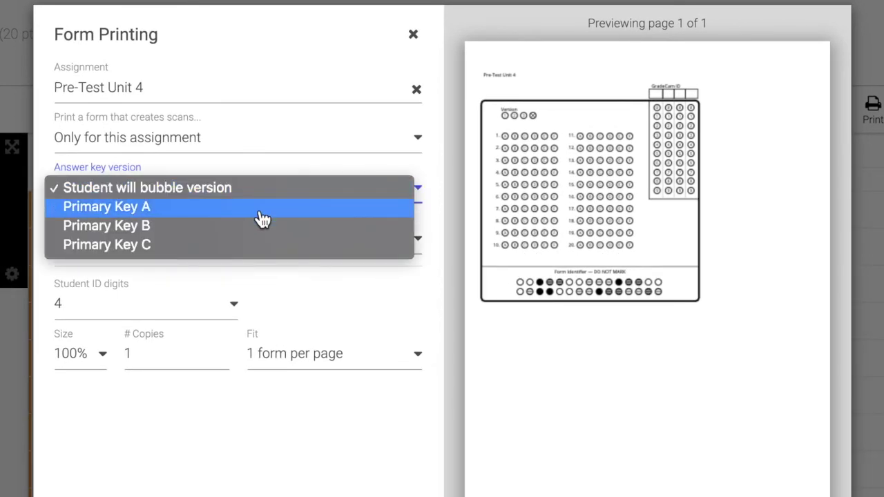
click(262, 206)
click(262, 200)
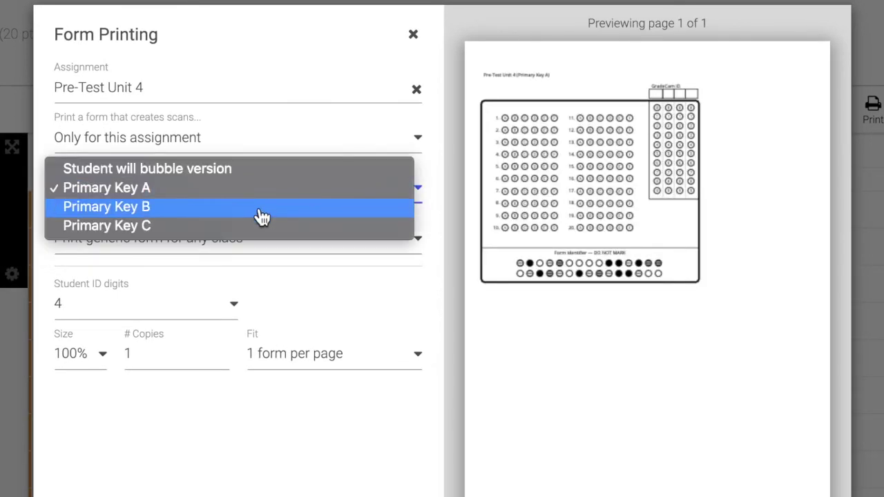
click(263, 206)
click(265, 197)
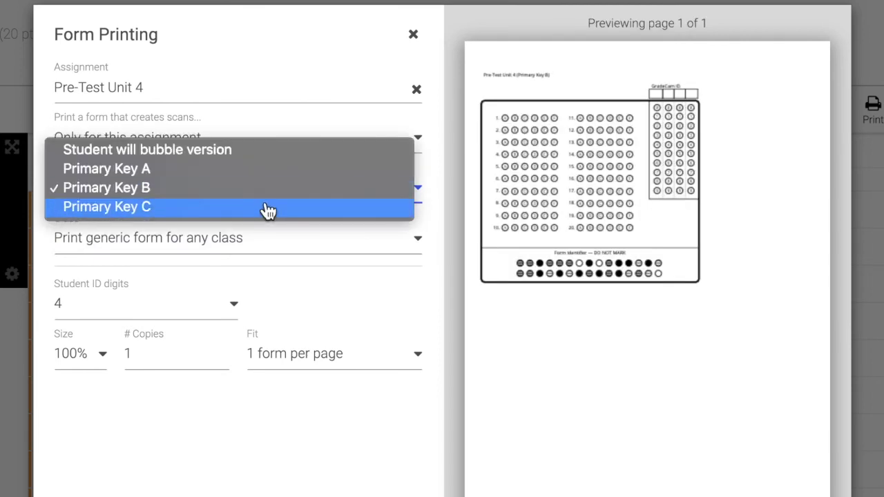
click(263, 207)
click(264, 205)
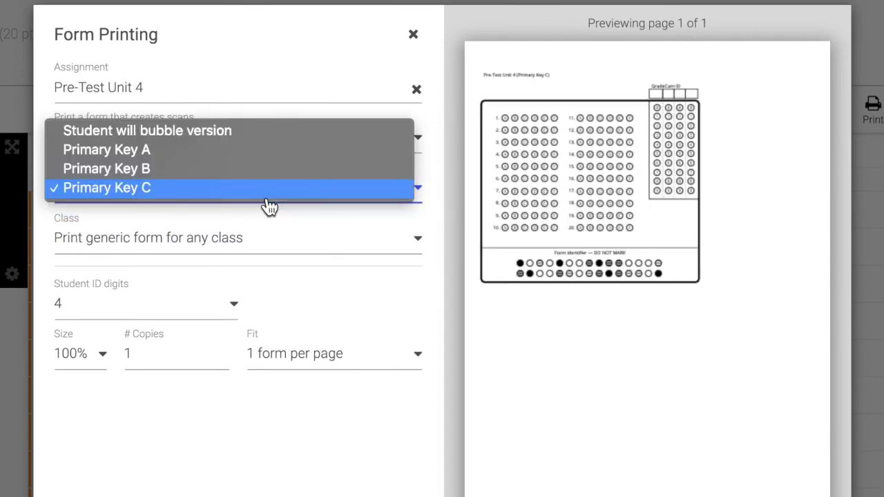
click(270, 142)
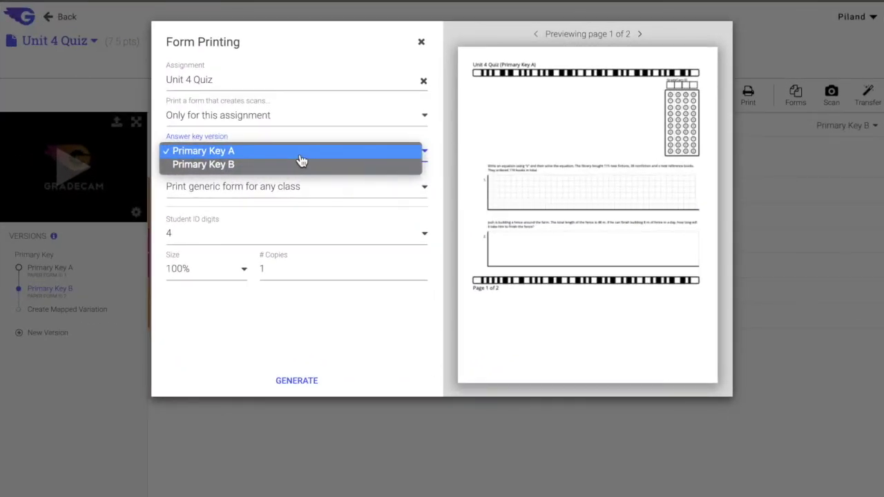
Set the Unit 4 Quiz form's answer key version to Primary Key B and its class to Algebra 2A.
click(300, 173)
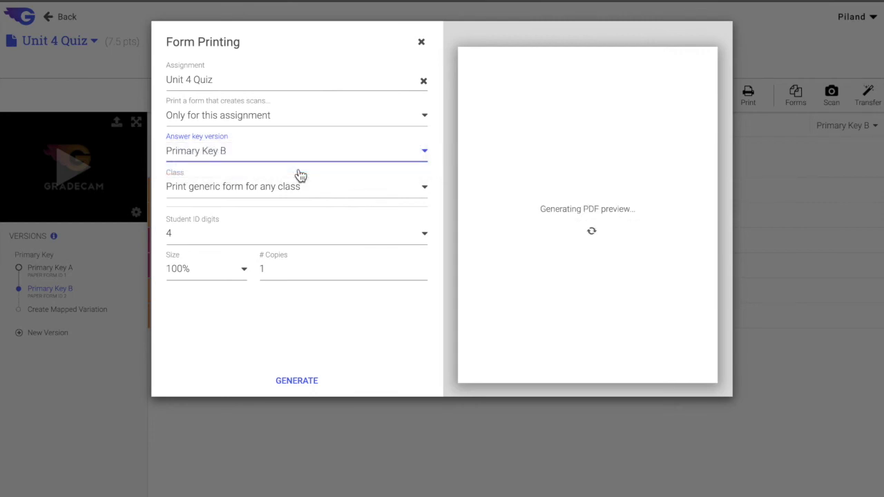
click(297, 193)
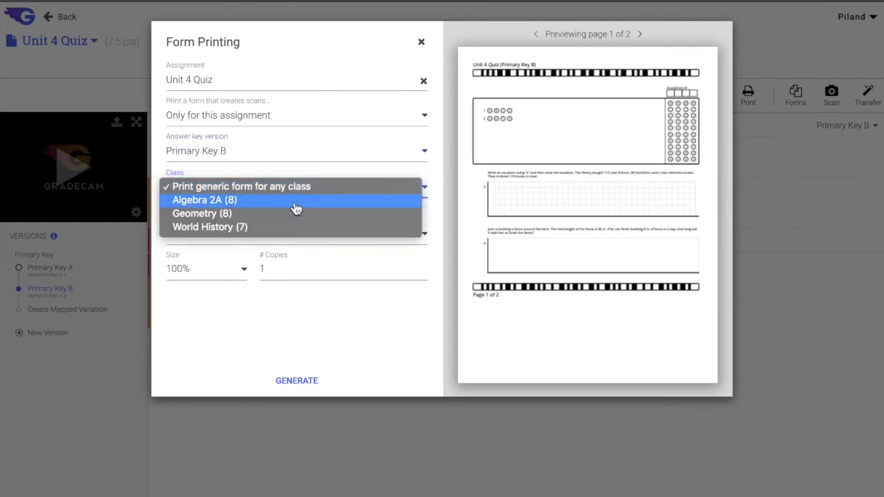
click(296, 201)
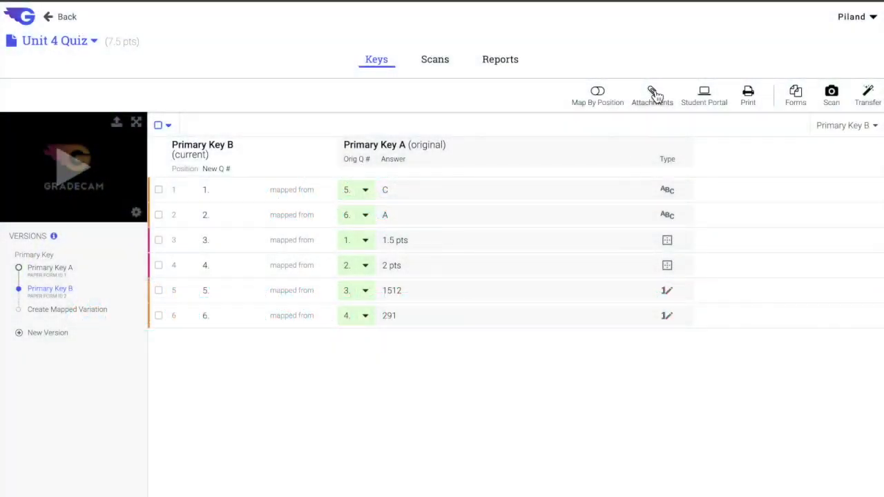
Show Unit 4 Quiz - A.pdf in the Student Portal for Primary Key A and Unit 4 Quiz - B.pdf for Primary Key B, and save.
click(653, 95)
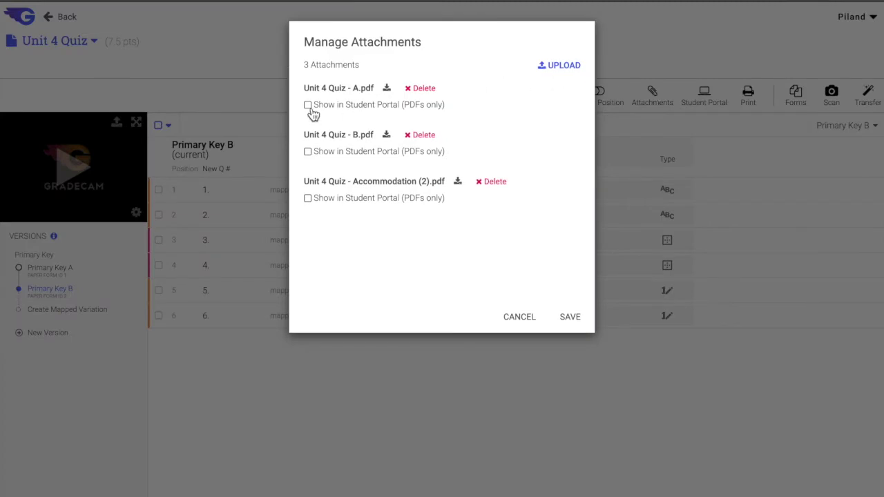
click(308, 105)
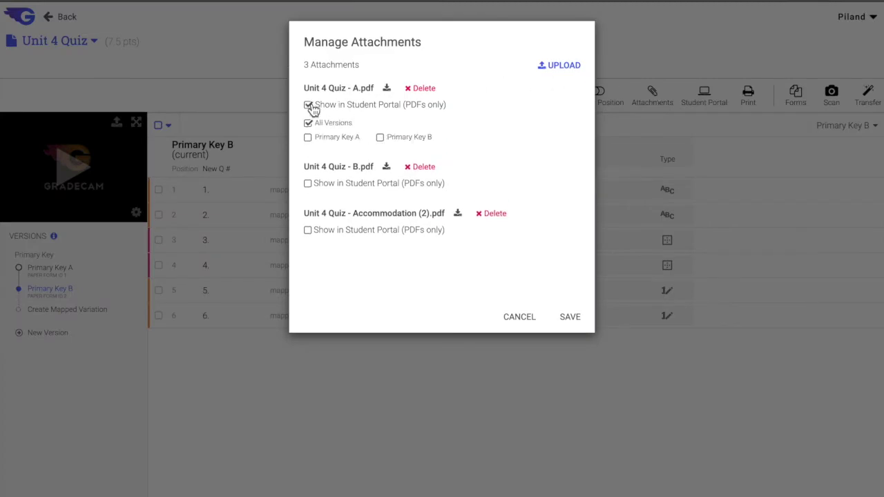
click(308, 184)
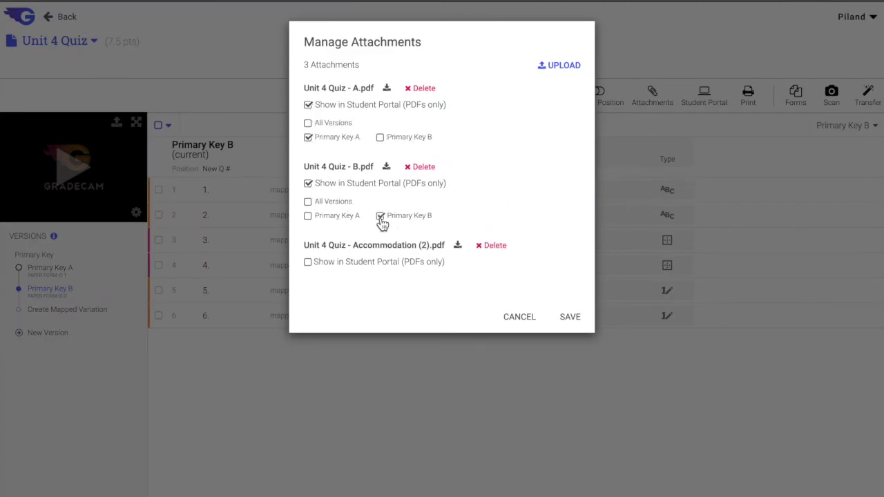
click(579, 320)
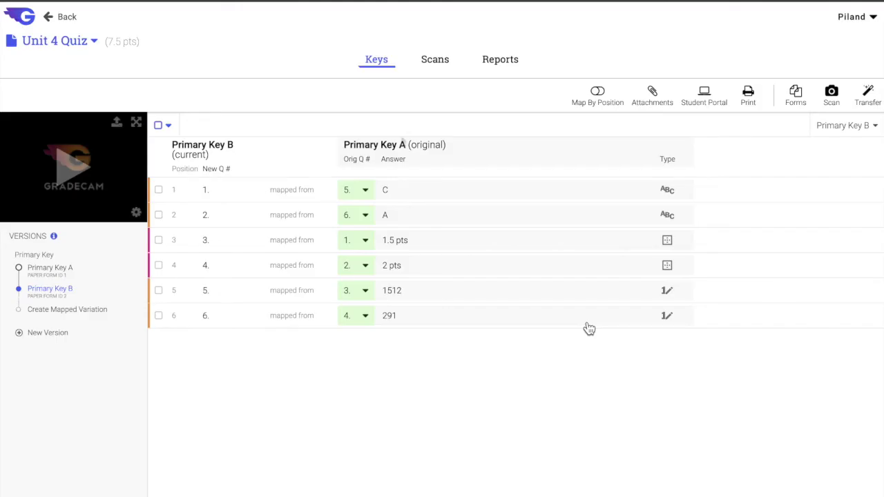
Give the Algebra 2A class online access to Unit 4 Quiz with the version set to Random, and save.
click(710, 95)
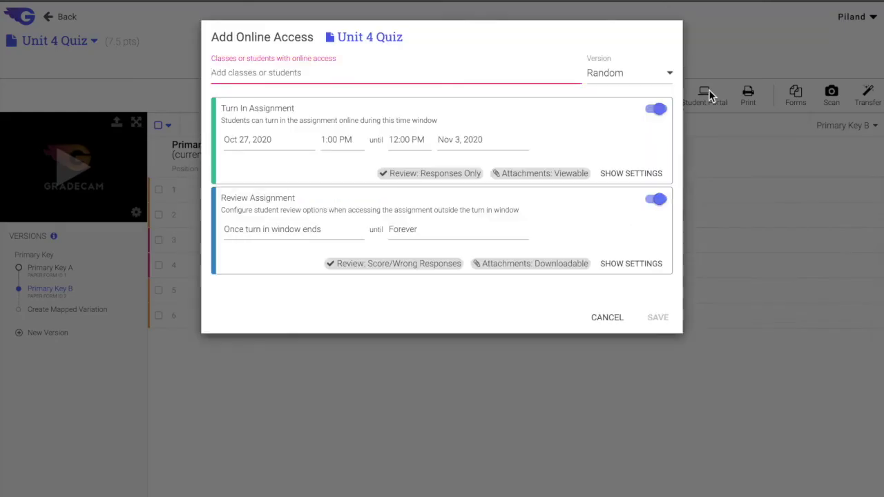
text(Al)
click(339, 89)
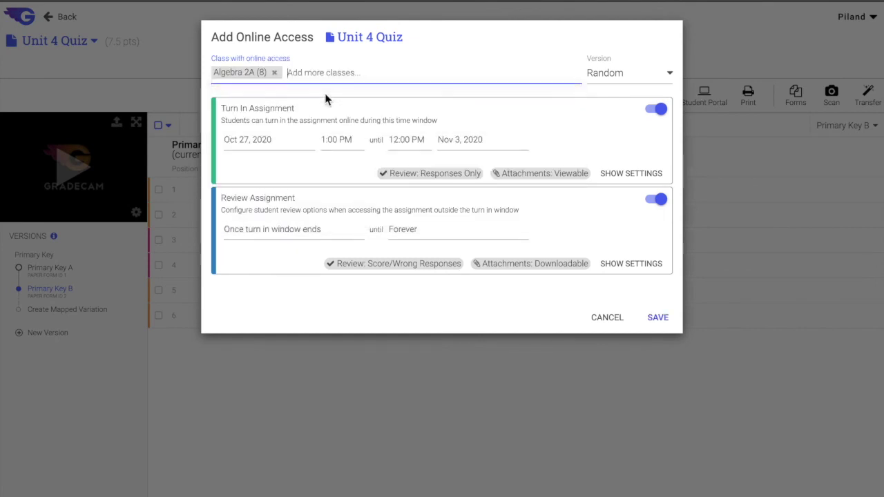
click(617, 81)
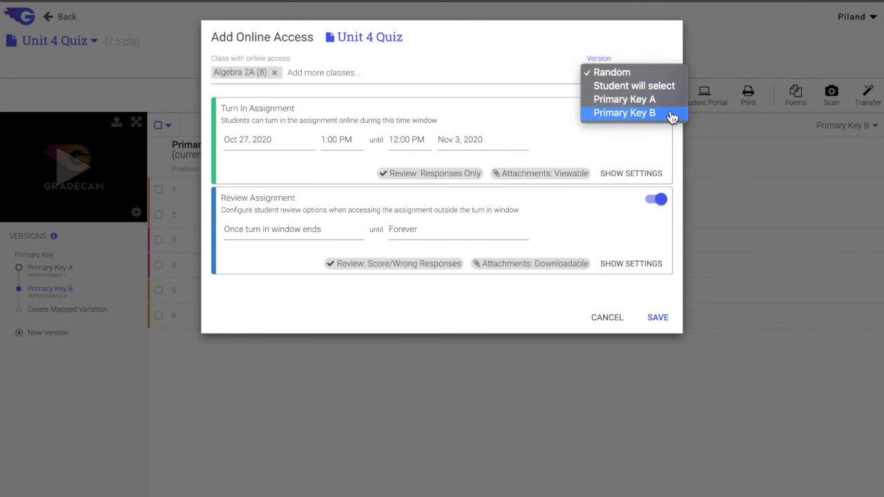
click(613, 74)
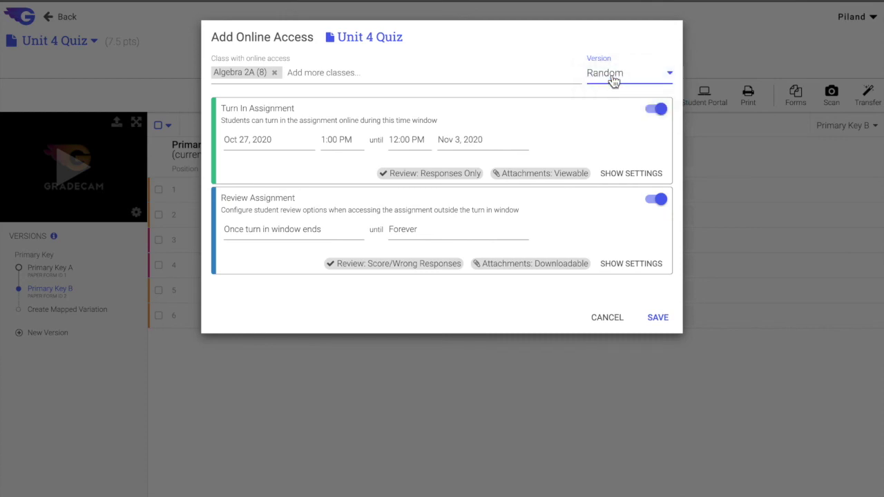
click(659, 319)
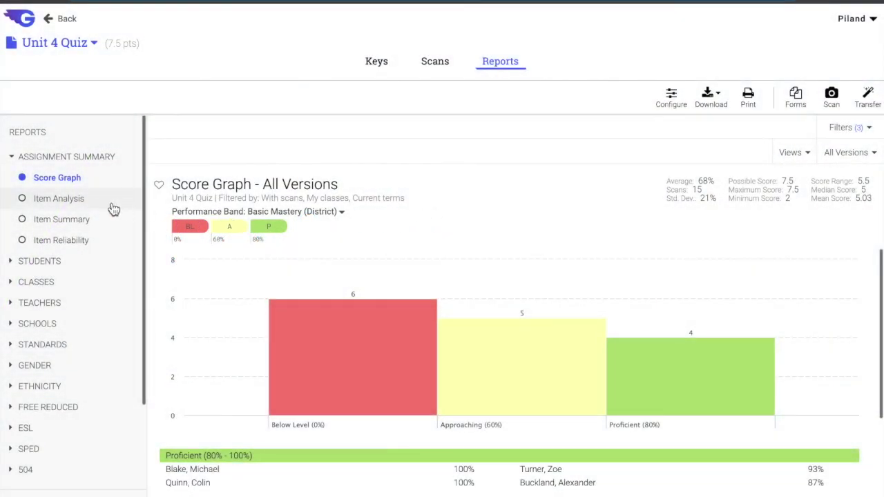
View the Item Analysis report for Unit 4 Quiz under Primary Key and under the Accommodation version.
click(81, 200)
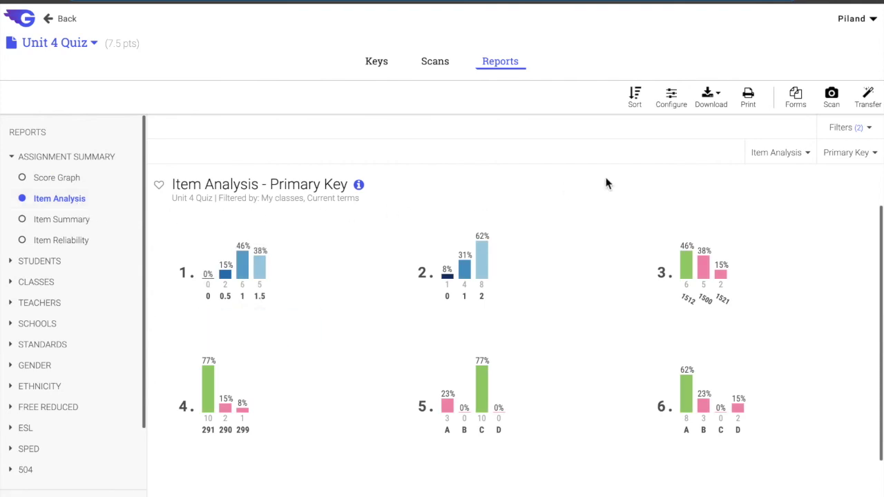
click(853, 160)
click(779, 241)
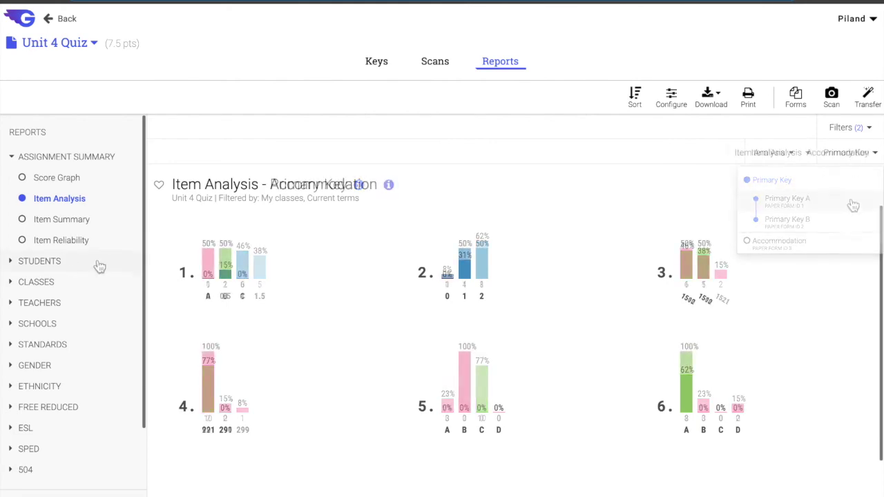
View the Student By Question report for all versions and look through each student's version and responses.
click(41, 261)
click(51, 241)
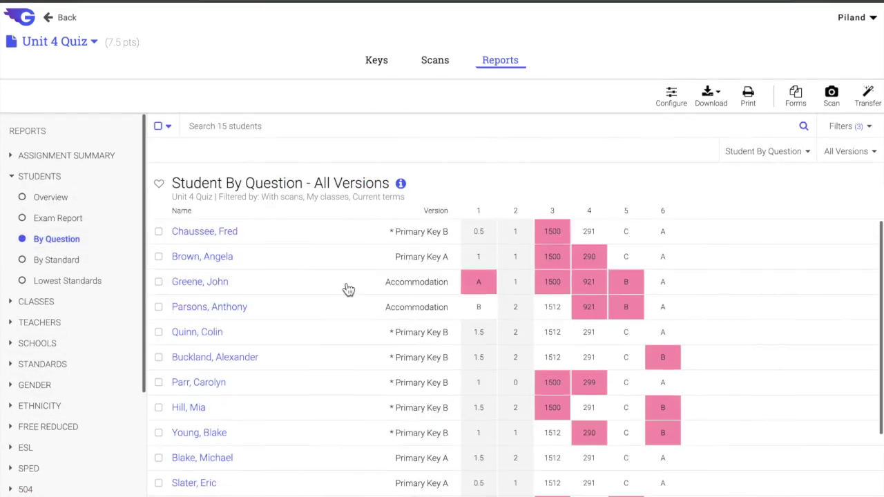
scroll(348, 291, down, 2)
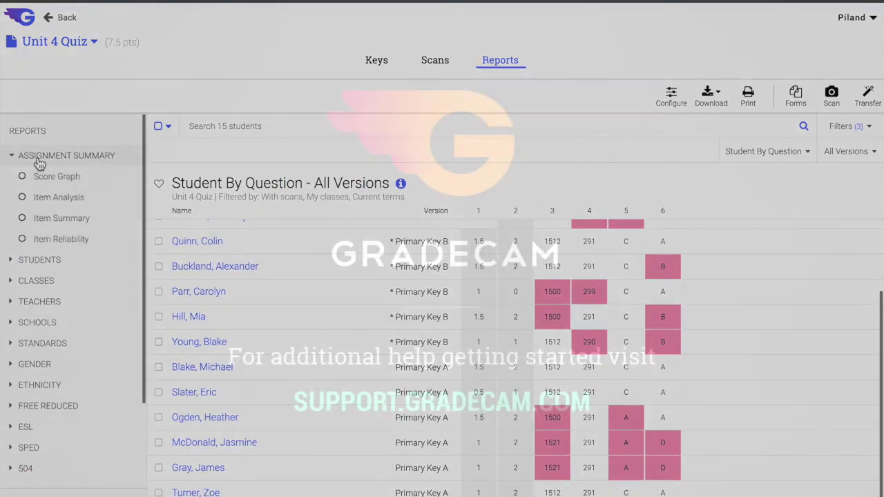